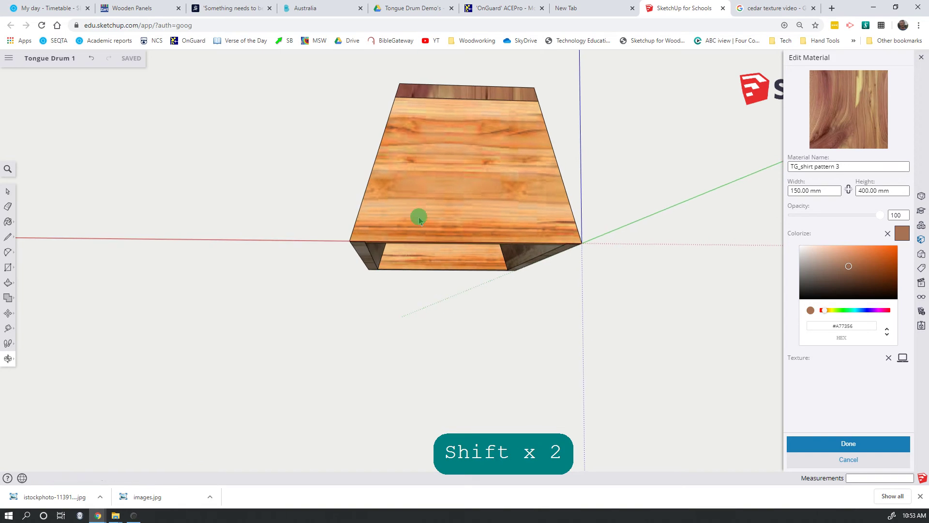
Step: Place a guide line 4 mm below the bottom edge of the drum's open end panel and close the material editor
{"action": "scroll", "coordinate": [492, 234], "scroll_direction": "up", "scroll_amount": 4}
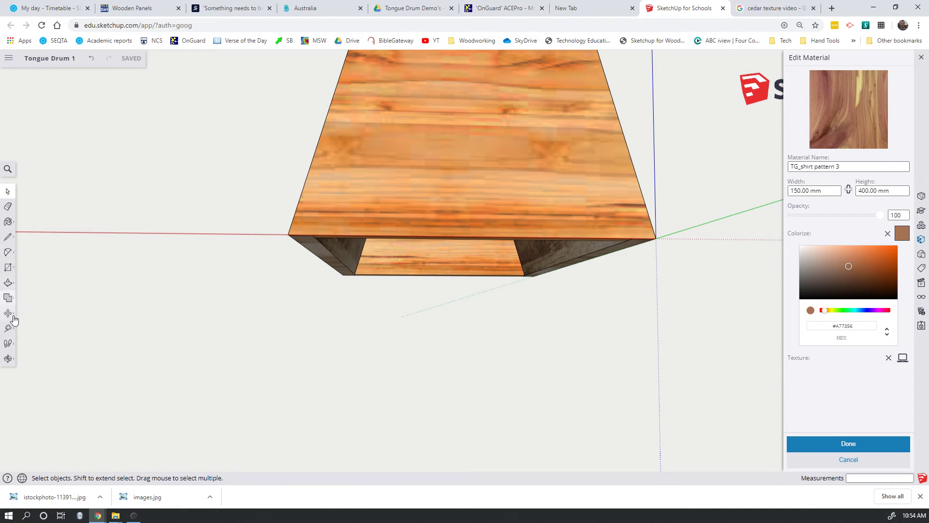
{"action": "key", "text": "t"}
{"action": "scroll", "coordinate": [416, 225], "scroll_direction": "down", "scroll_amount": 1}
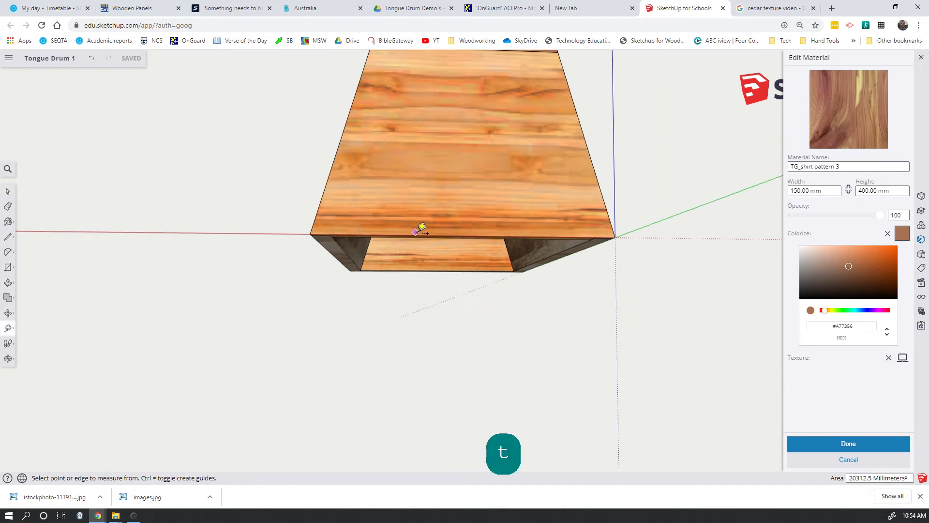
{"action": "scroll", "coordinate": [421, 225], "scroll_direction": "up", "scroll_amount": 2}
{"action": "middle_click_drag", "start_coordinate": [421, 238], "coordinate": [565, 240]}
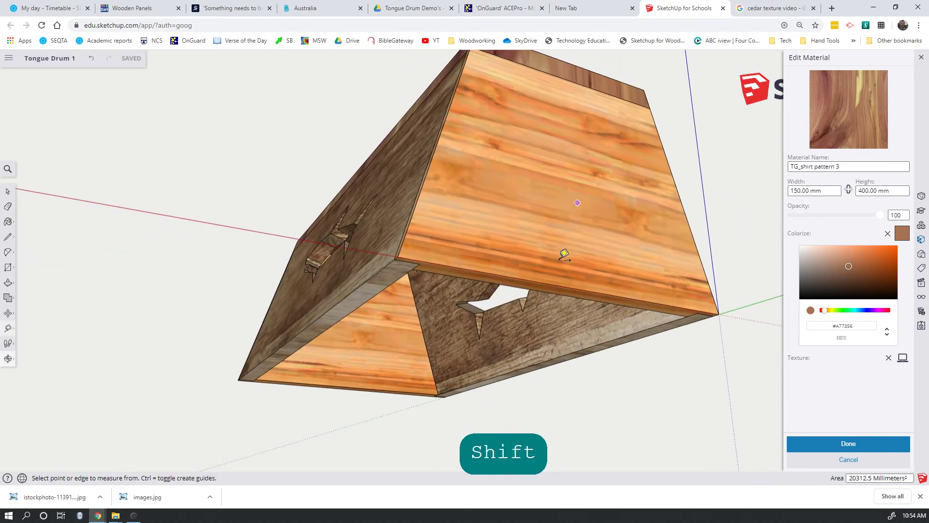
{"action": "left_click", "coordinate": [558, 285]}
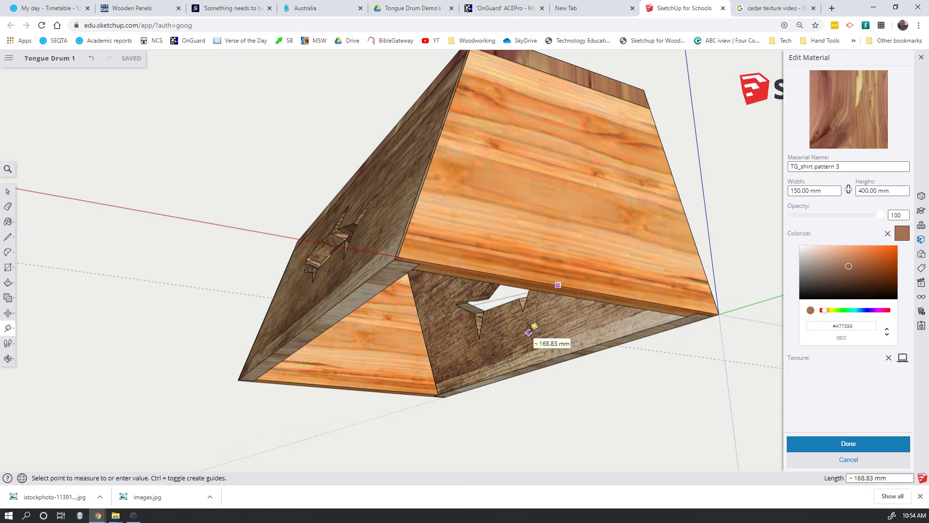
{"action": "key", "text": "Up"}
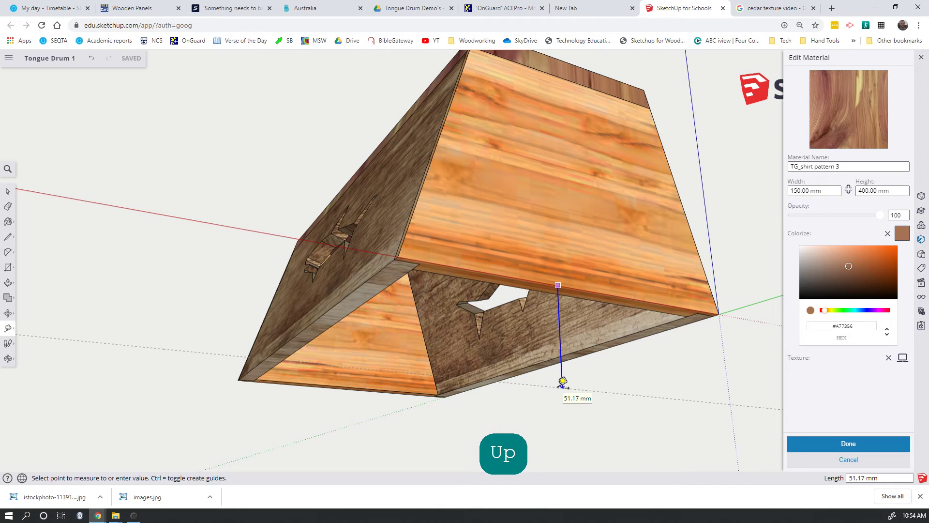
{"action": "type", "text": "4"}
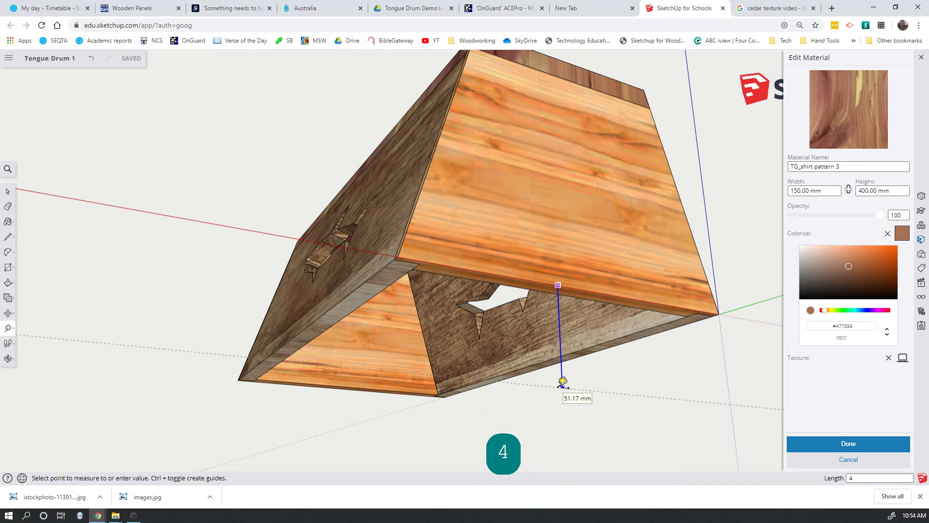
{"action": "key", "text": "Return"}
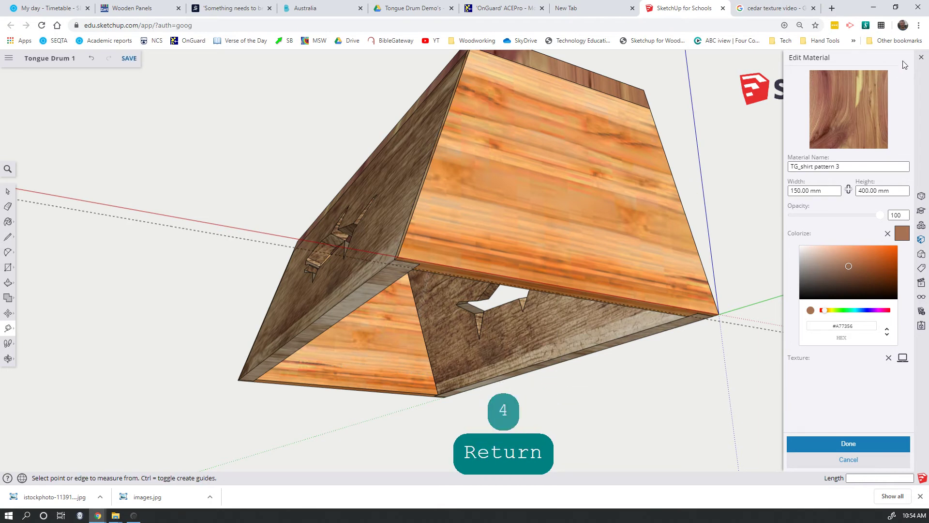
{"action": "left_click", "coordinate": [920, 58]}
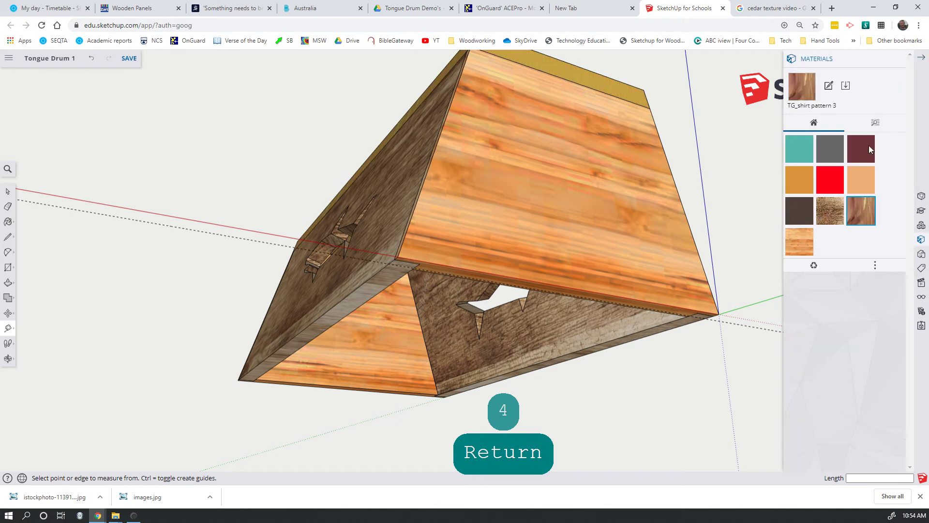
{"action": "left_click", "coordinate": [897, 58]}
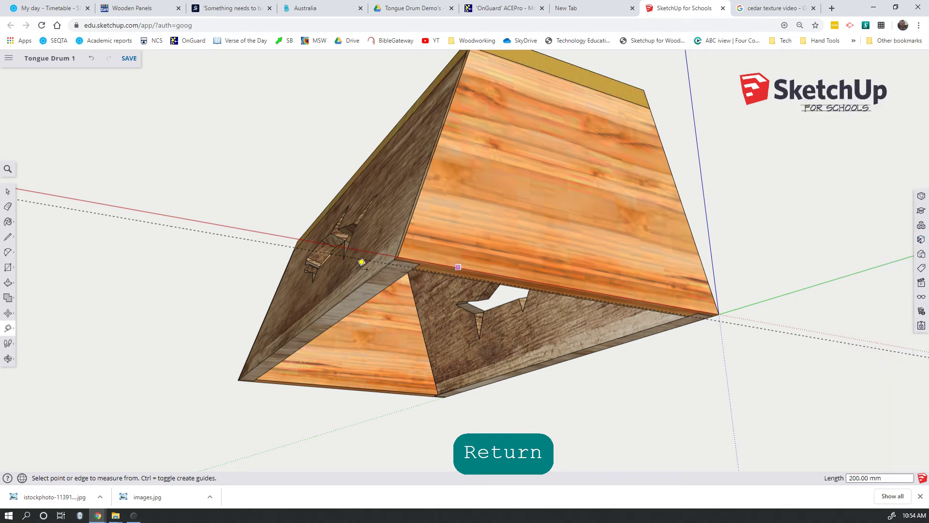
Step: Draw a short line from the end panel's lower corner at the shark side to the guide, continuing the sloping edge
{"action": "key", "text": "l"}
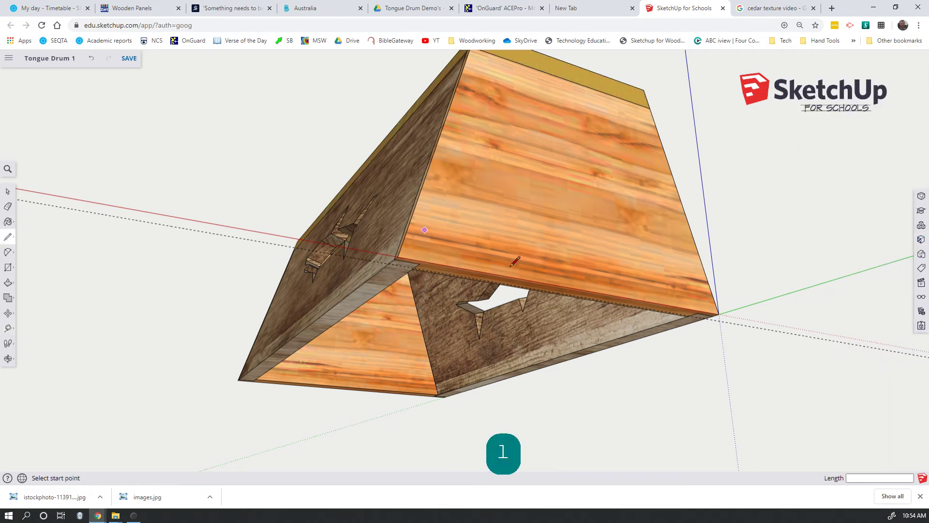
{"action": "middle_click_drag", "start_coordinate": [507, 251], "coordinate": [500, 240]}
{"action": "scroll", "coordinate": [497, 241], "scroll_direction": "up", "scroll_amount": 4}
{"action": "mouse_move", "coordinate": [459, 262]}
{"action": "middle_mouse_down"}
{"action": "mouse_move", "coordinate": [423, 349]}
{"action": "mouse_move", "coordinate": [435, 363]}
{"action": "mouse_move", "coordinate": [382, 384]}
{"action": "mouse_move", "coordinate": [408, 165]}
{"action": "middle_mouse_up"}
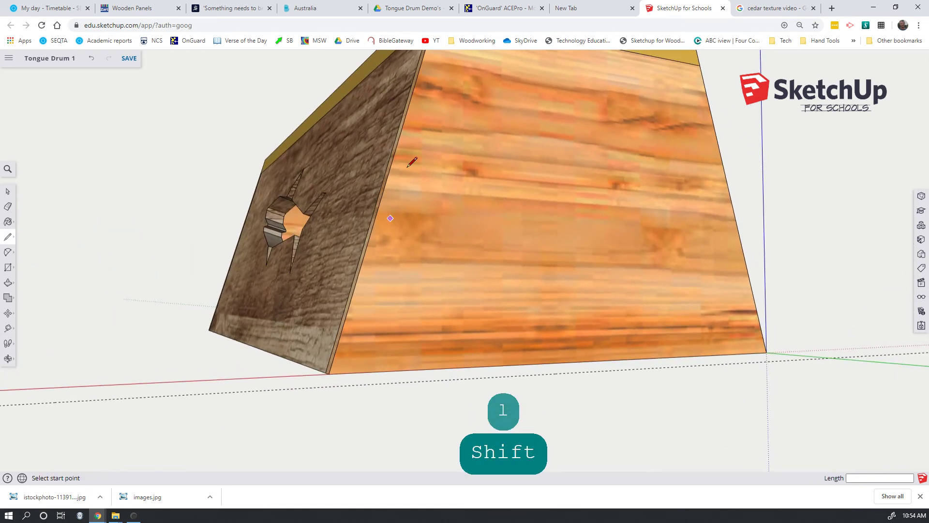
{"action": "left_click", "coordinate": [330, 373]}
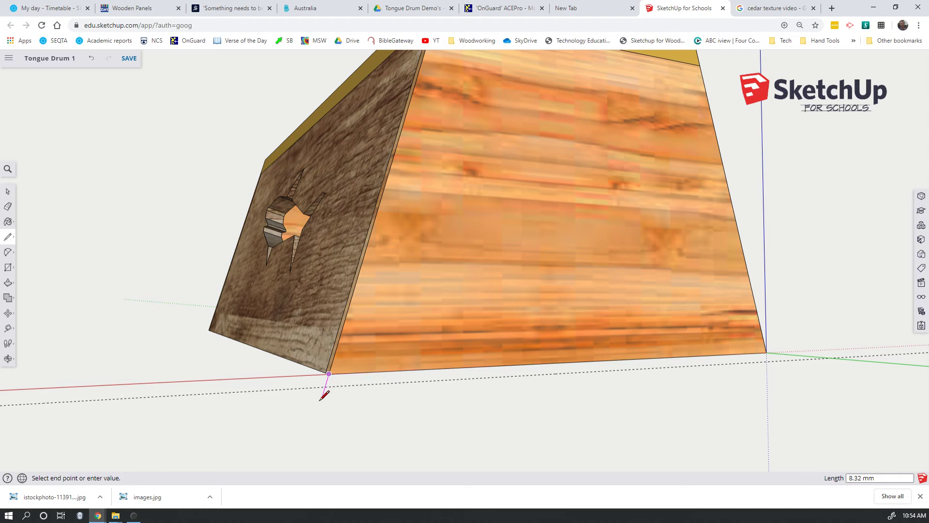
{"action": "left_click", "coordinate": [356, 385]}
{"action": "key", "text": "shift"}
{"action": "key", "text": "shift"}
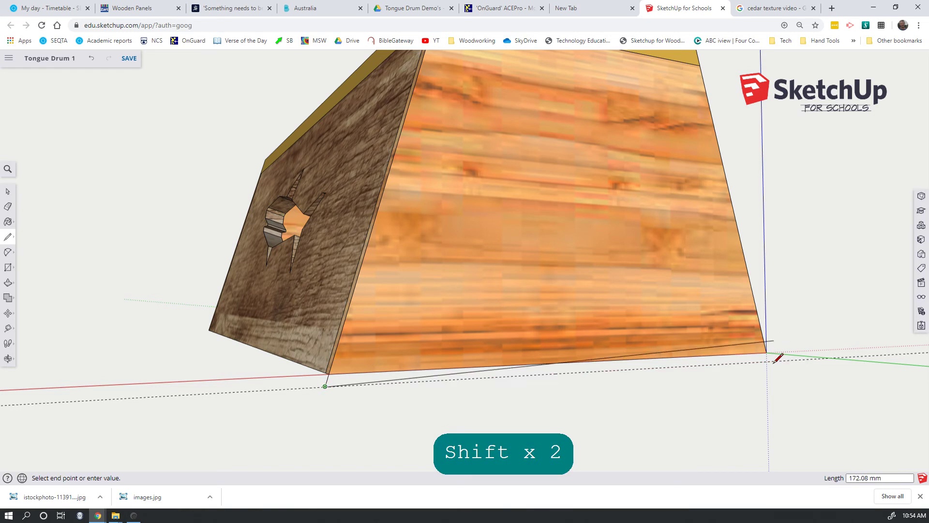
{"action": "key", "text": "space"}
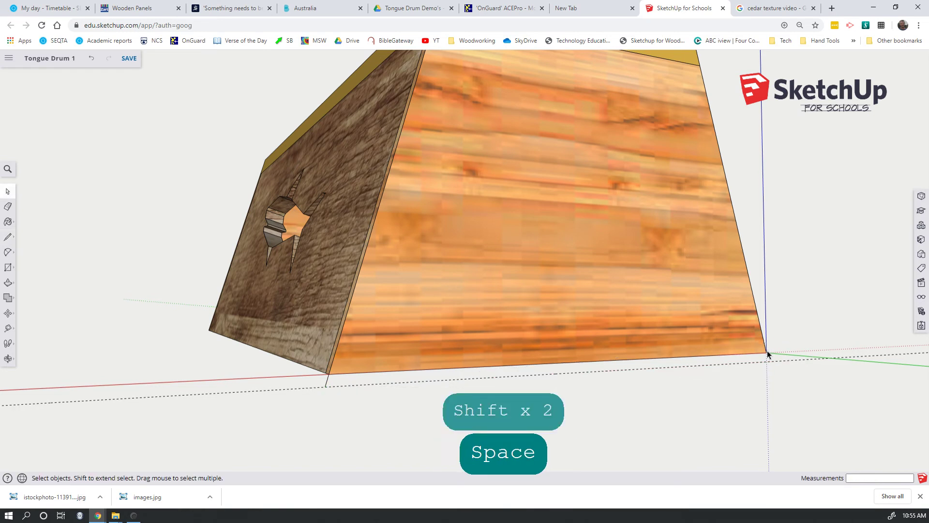
Step: Close the base profile with lines from the opposite lower corner to the guide, along the guide, and along the panel's bottom edge
{"action": "key", "text": "l"}
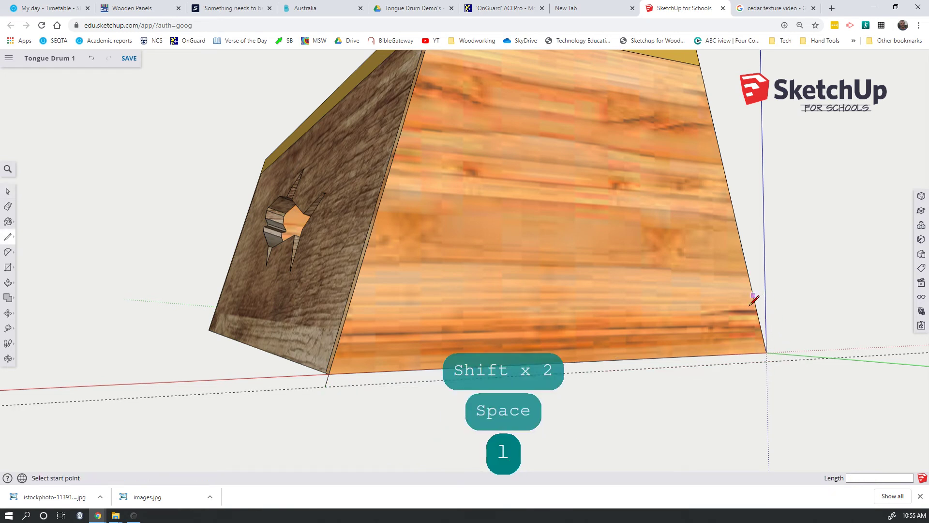
{"action": "left_click", "coordinate": [767, 352]}
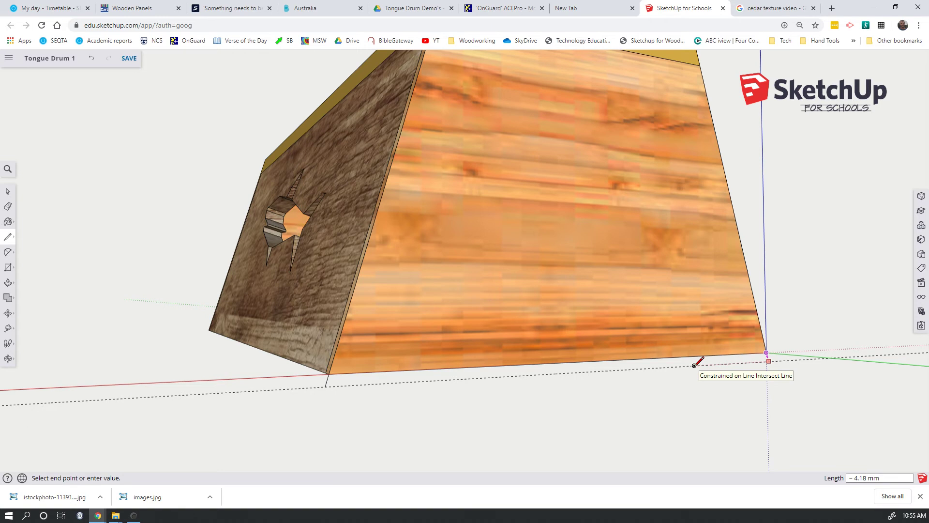
{"action": "key", "text": "shift"}
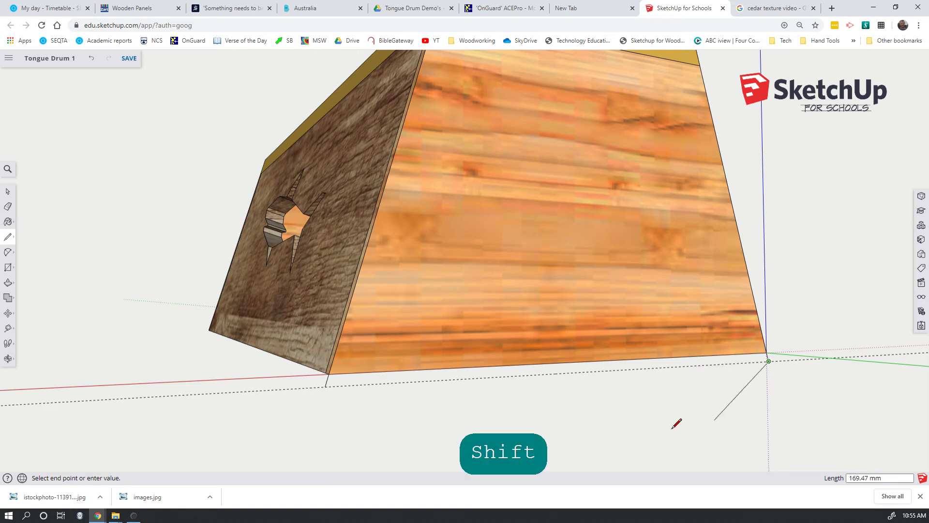
{"action": "left_click", "coordinate": [325, 386]}
{"action": "key", "text": "l"}
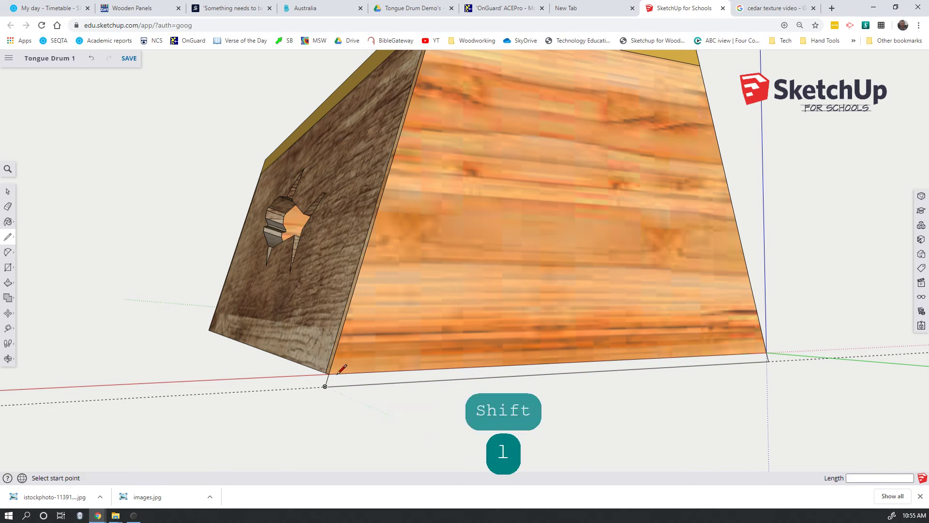
{"action": "left_click", "coordinate": [328, 373]}
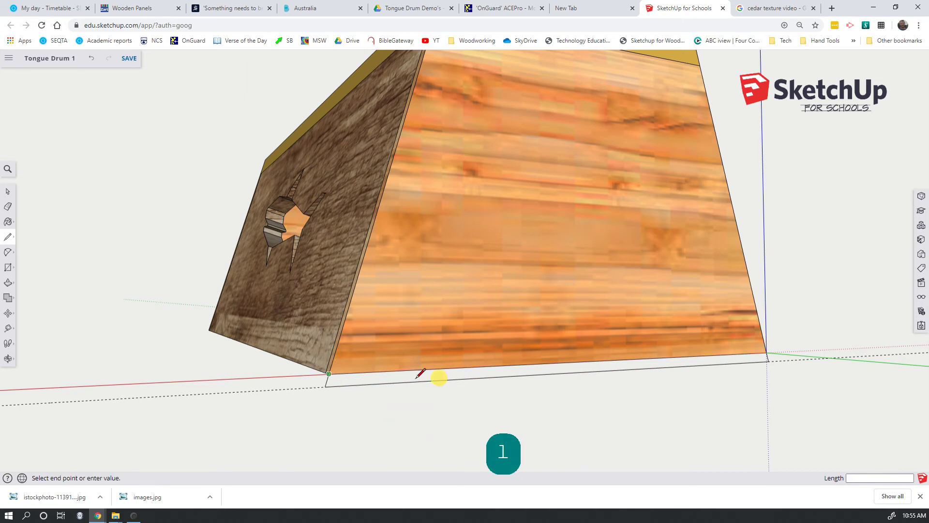
{"action": "left_click", "coordinate": [767, 352]}
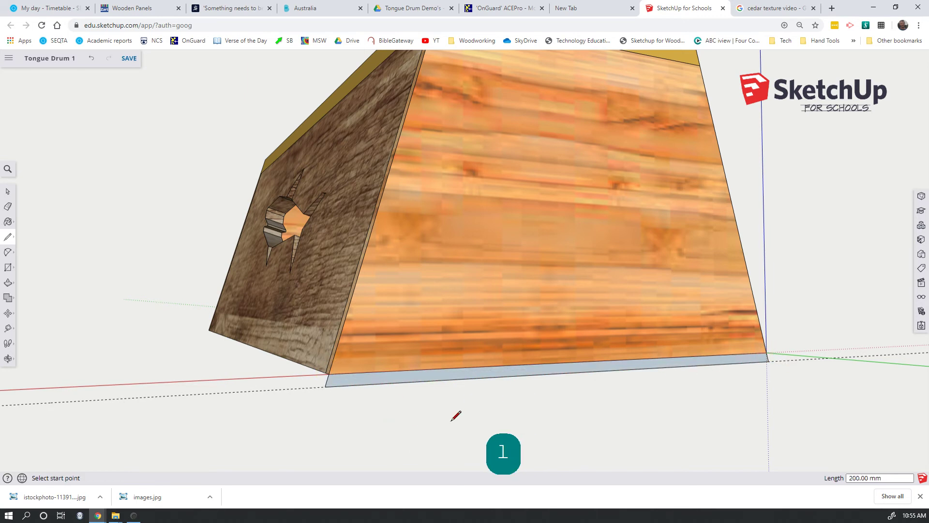
{"action": "key", "text": "space"}
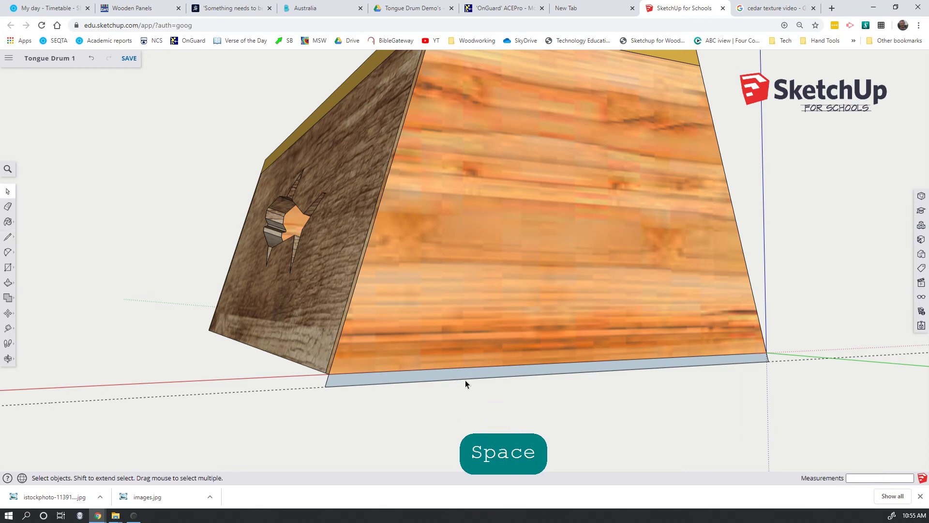
Step: Erase the guide line running beneath the drum
{"action": "scroll", "coordinate": [465, 379], "scroll_direction": "down", "scroll_amount": 3}
{"action": "key", "text": "shift+e"}
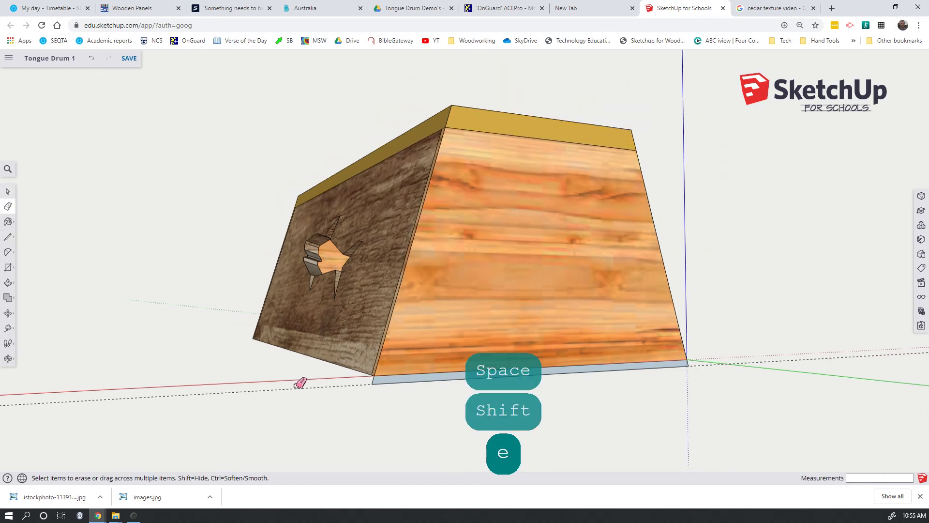
{"action": "scroll", "coordinate": [366, 367], "scroll_direction": "down", "scroll_amount": 1}
Step: Push/Pull the thin base profile 350 mm beneath the drum to its far end panel
{"action": "mouse_move", "coordinate": [387, 397]}
{"action": "middle_mouse_down"}
{"action": "mouse_move", "coordinate": [533, 469]}
{"action": "mouse_move", "coordinate": [596, 463]}
{"action": "mouse_move", "coordinate": [840, 398]}
{"action": "mouse_move", "coordinate": [830, 386]}
{"action": "middle_mouse_up"}
{"action": "key", "text": "shift+p"}
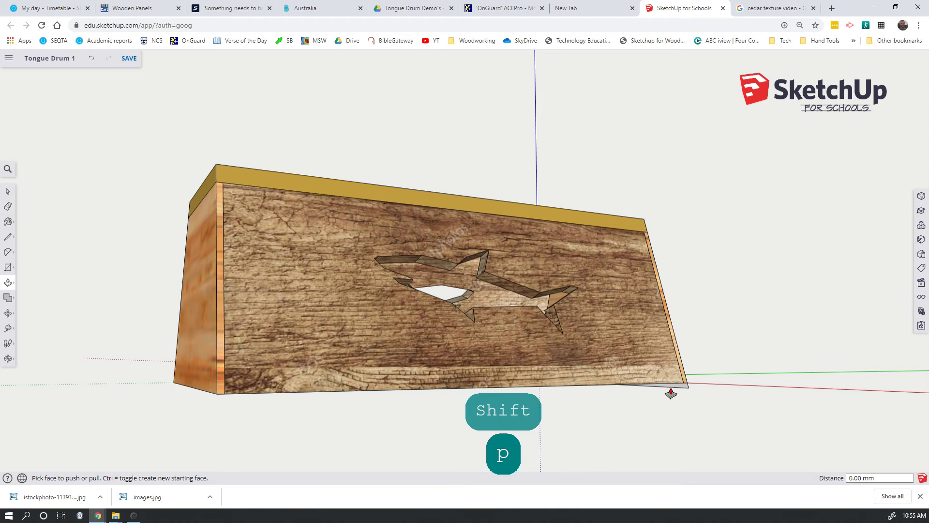
{"action": "left_click", "coordinate": [674, 389]}
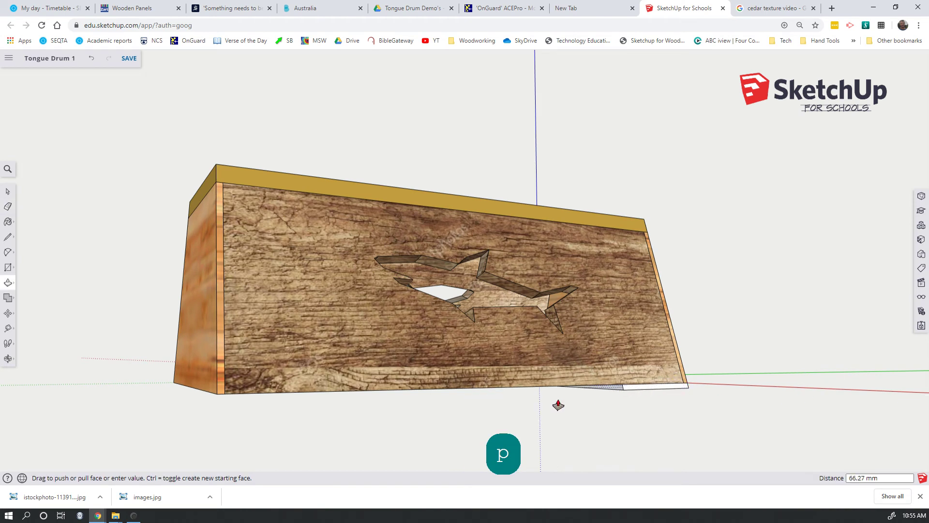
{"action": "left_click", "coordinate": [202, 324]}
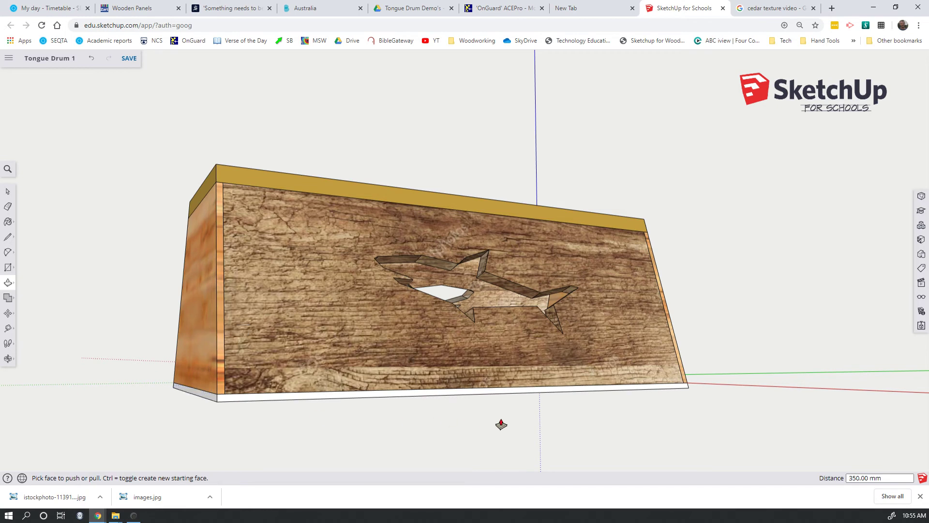
{"action": "scroll", "coordinate": [501, 425], "scroll_direction": "down", "scroll_amount": 1}
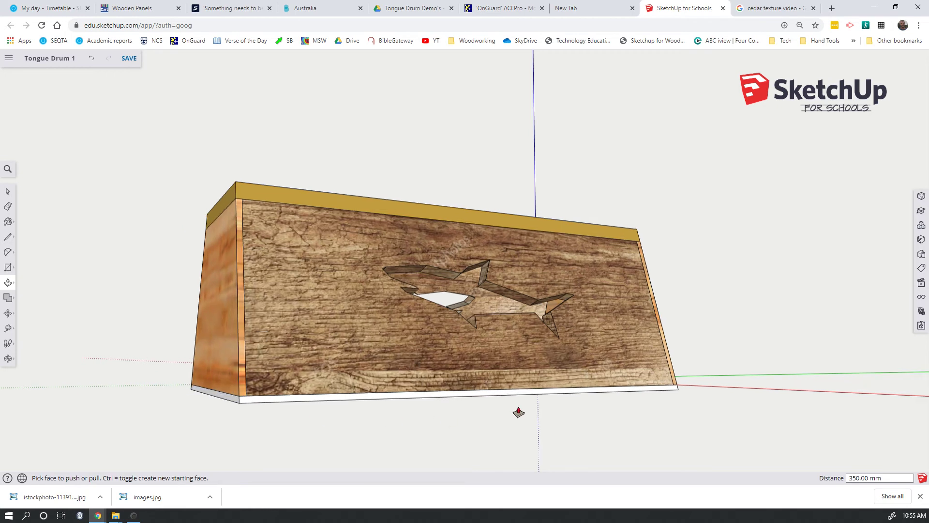
{"action": "key", "text": "space"}
Step: Select the whole base board and make it a component named "base"
{"action": "middle_click_drag", "start_coordinate": [641, 413], "coordinate": [434, 395]}
{"action": "left_click", "coordinate": [435, 388]}
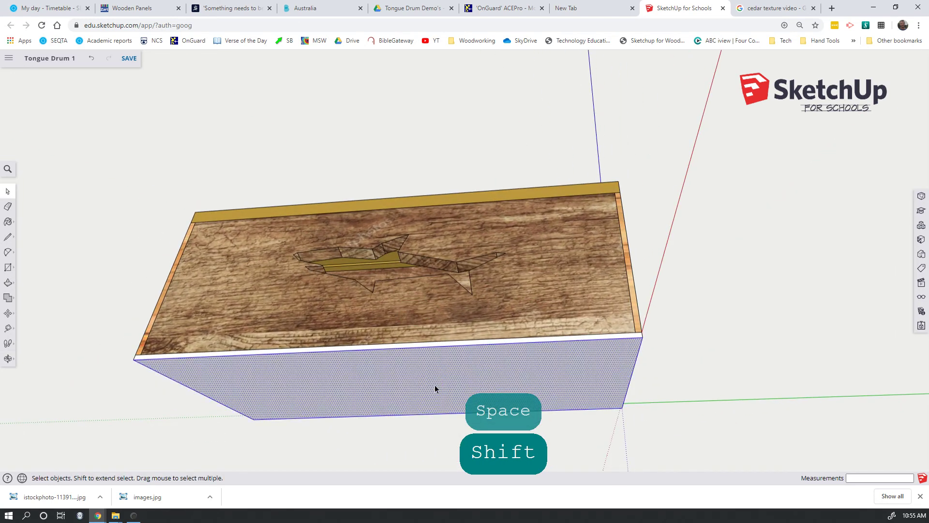
{"action": "left_click", "coordinate": [780, 358]}
{"action": "triple_click", "coordinate": [495, 378]}
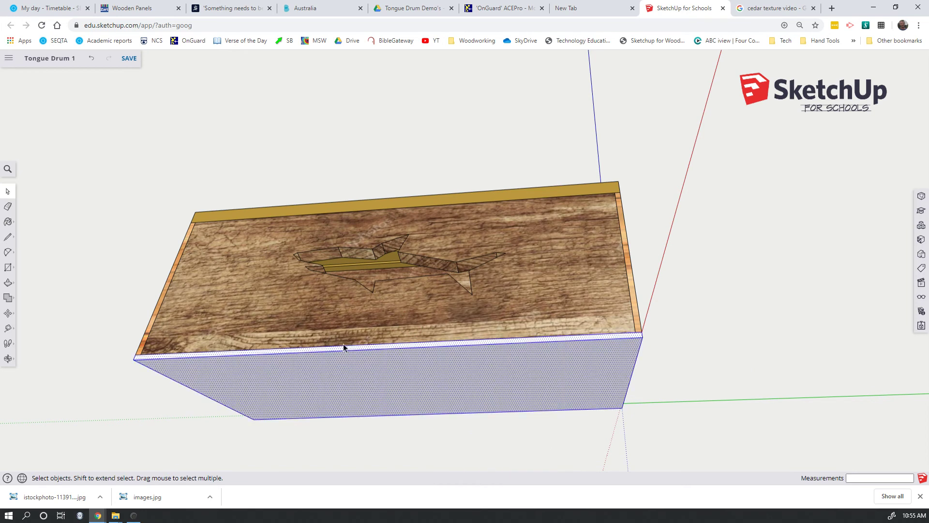
{"action": "right_click", "coordinate": [370, 376]}
{"action": "left_click", "coordinate": [414, 298]}
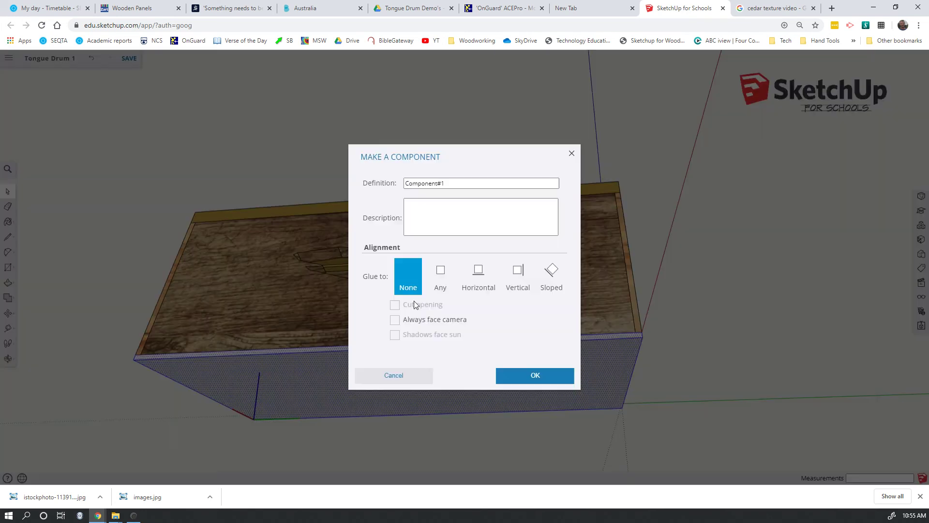
{"action": "type", "text": "base"}
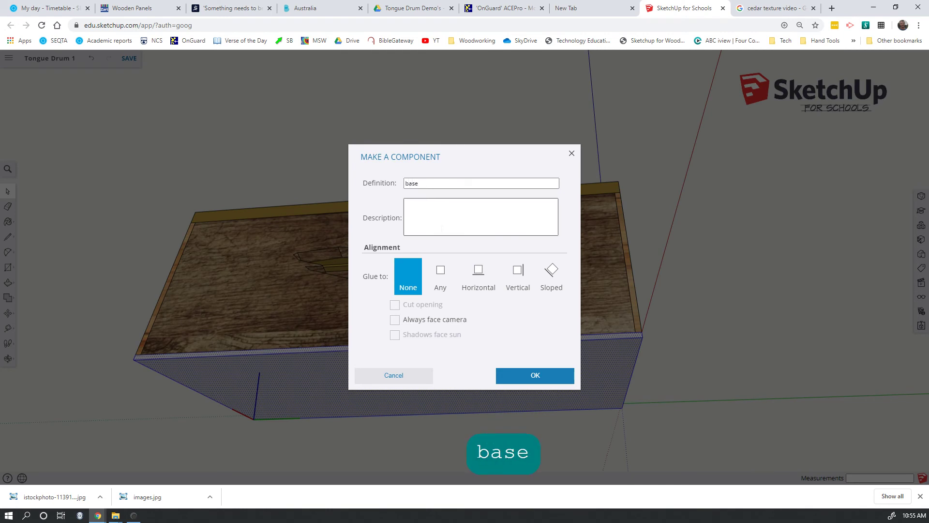
{"action": "left_click", "coordinate": [526, 370]}
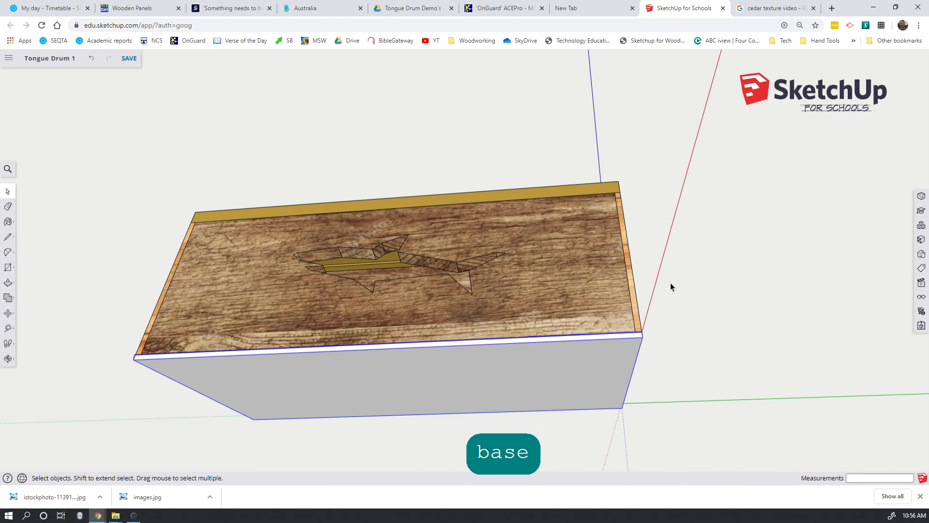
{"action": "middle_click_drag", "start_coordinate": [670, 283], "coordinate": [715, 273]}
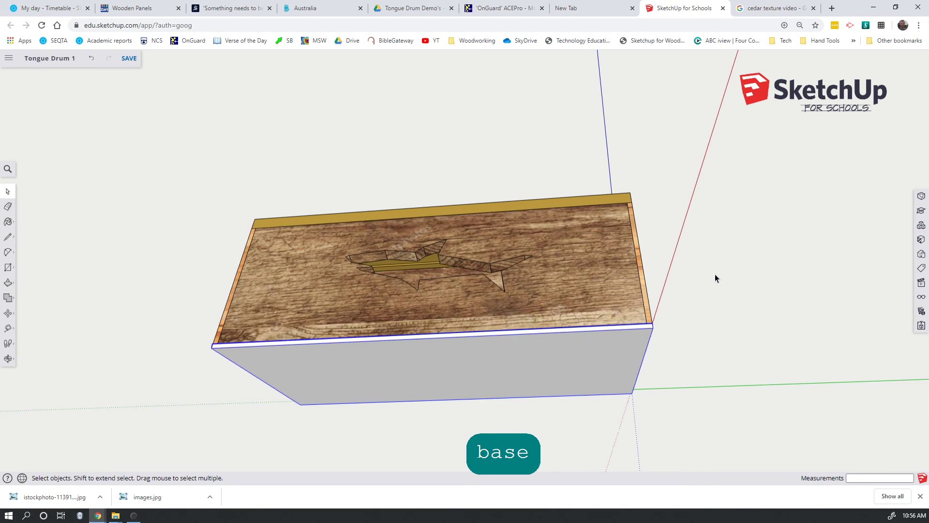
{"action": "left_click", "coordinate": [922, 240]}
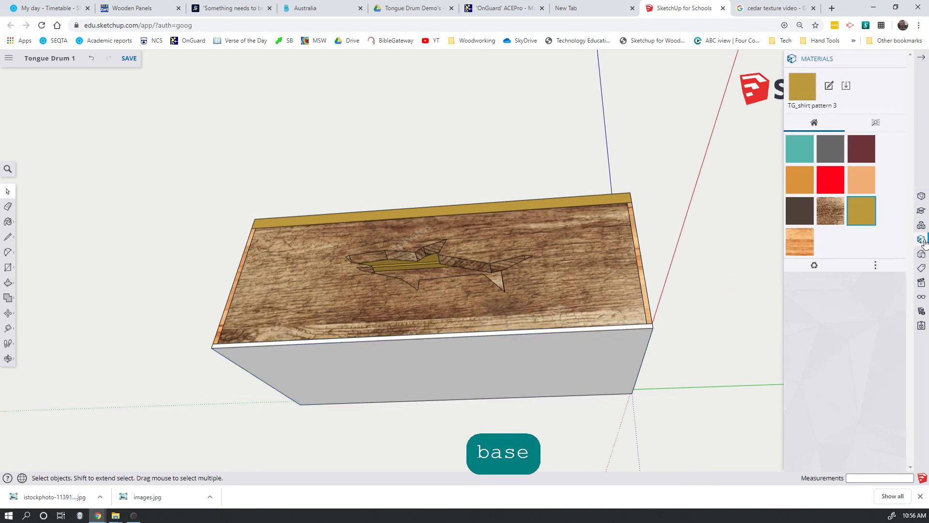
{"action": "left_click", "coordinate": [858, 187]}
{"action": "left_click", "coordinate": [827, 87]}
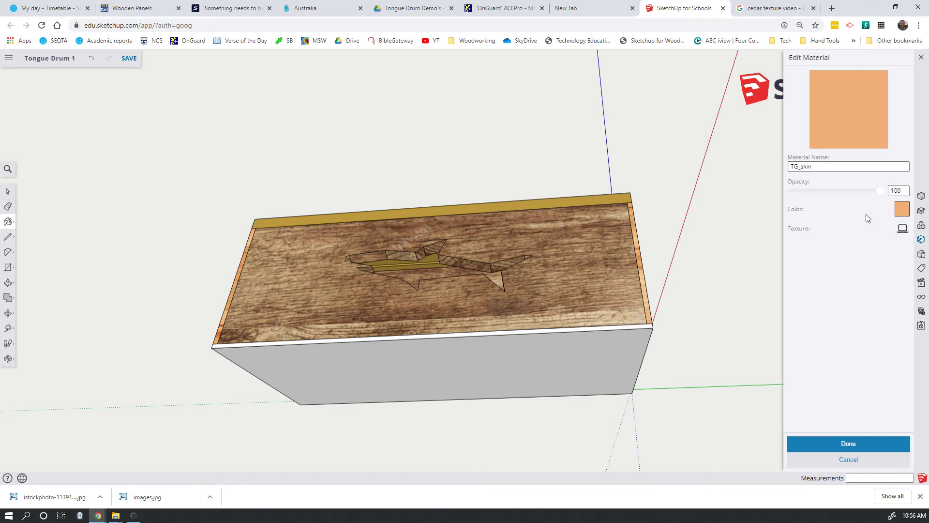
{"action": "left_click", "coordinate": [902, 228]}
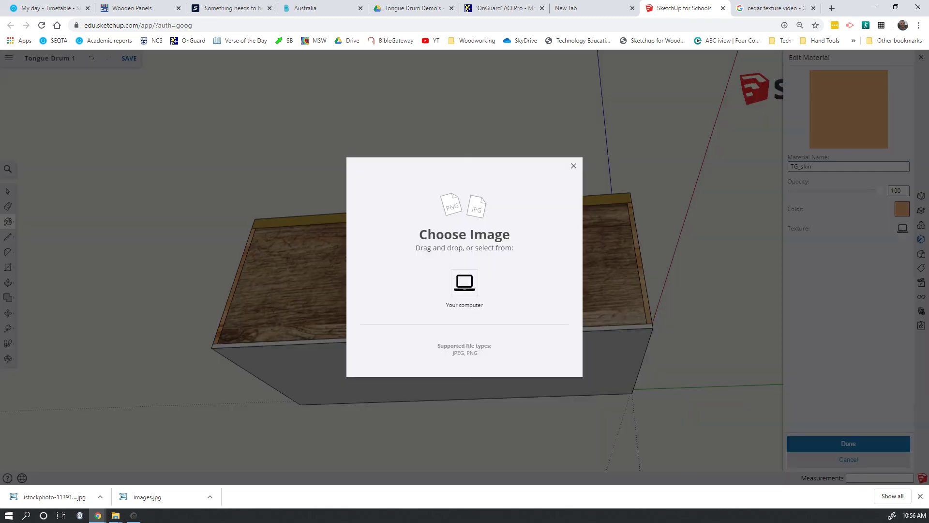
{"action": "left_click_drag", "start_coordinate": [51, 497], "coordinate": [442, 275]}
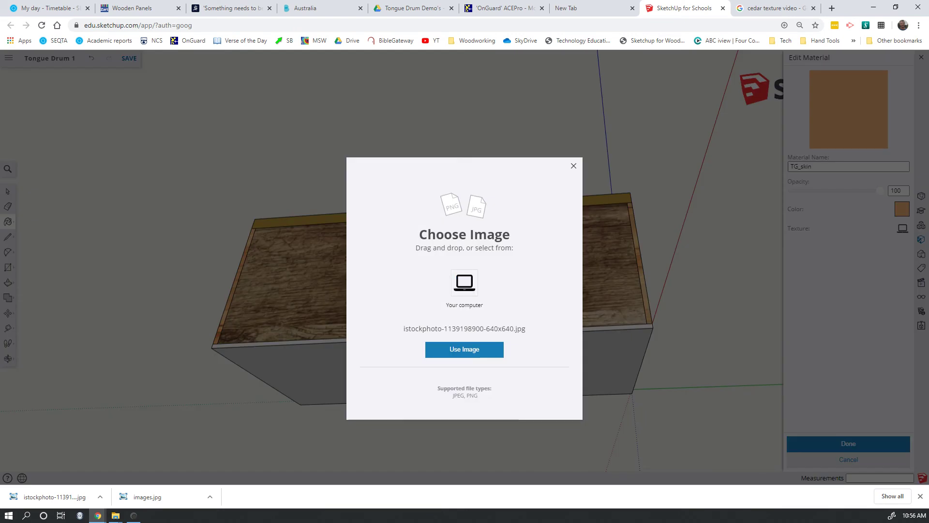
{"action": "left_click", "coordinate": [485, 350]}
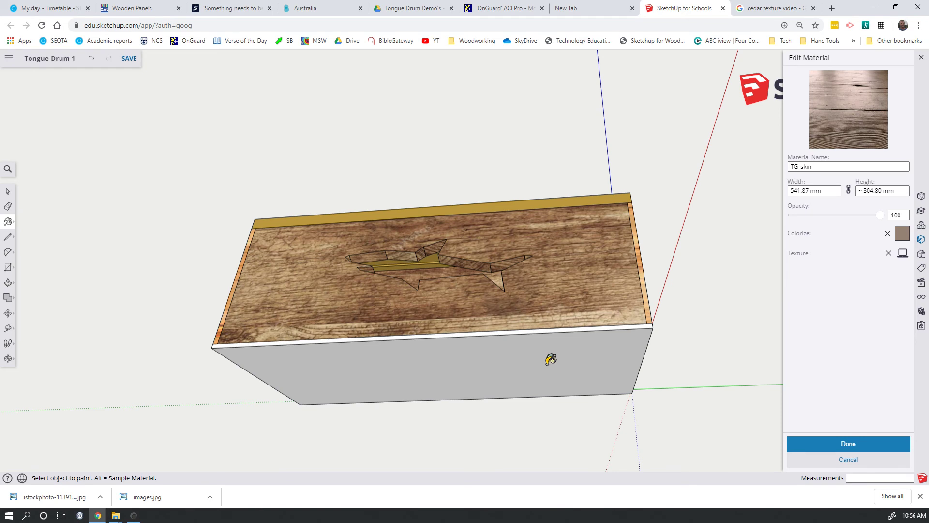
Step: Paint the base board with the wood-textured TG_skin material and check the drum from above
{"action": "left_click", "coordinate": [550, 361]}
{"action": "mouse_move", "coordinate": [710, 367]}
{"action": "middle_mouse_down", "text": "shift"}
{"action": "mouse_move", "coordinate": [683, 375]}
{"action": "mouse_move", "coordinate": [664, 365]}
{"action": "mouse_move", "coordinate": [662, 347]}
{"action": "mouse_move", "coordinate": [577, 344]}
{"action": "mouse_move", "coordinate": [579, 259]}
{"action": "mouse_move", "coordinate": [590, 254]}
{"action": "mouse_move", "coordinate": [536, 384]}
{"action": "mouse_move", "coordinate": [481, 318]}
{"action": "mouse_move", "coordinate": [582, 166]}
{"action": "mouse_move", "coordinate": [571, 184]}
{"action": "middle_mouse_up", "text": "shift"}
{"action": "mouse_move", "coordinate": [620, 334]}
{"action": "middle_mouse_down"}
{"action": "mouse_move", "coordinate": [466, 263]}
{"action": "mouse_move", "coordinate": [475, 216]}
{"action": "mouse_move", "coordinate": [521, 211]}
{"action": "mouse_move", "coordinate": [520, 179]}
{"action": "mouse_move", "coordinate": [492, 205]}
{"action": "mouse_move", "coordinate": [485, 112]}
{"action": "mouse_move", "coordinate": [400, 357]}
{"action": "mouse_move", "coordinate": [465, 139]}
{"action": "mouse_move", "coordinate": [343, 346]}
{"action": "mouse_move", "coordinate": [477, 162]}
{"action": "mouse_move", "coordinate": [653, 193]}
{"action": "middle_mouse_up"}
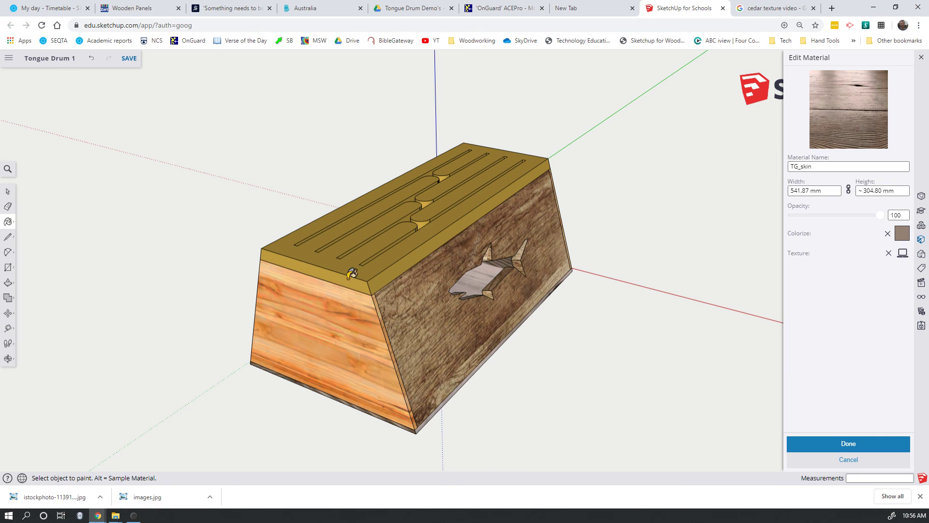
Step: Undo the base board's paint and the TG_skin texture edit, keeping the unpainted base component in the model
{"action": "key", "text": "ctrl+z"}
{"action": "key", "text": "ctrl+z"}
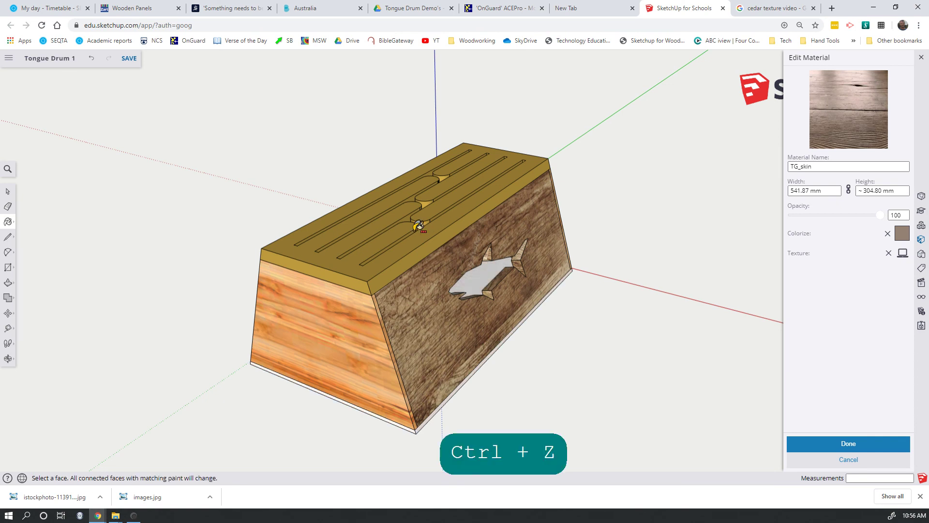
{"action": "key", "text": "ctrl+z"}
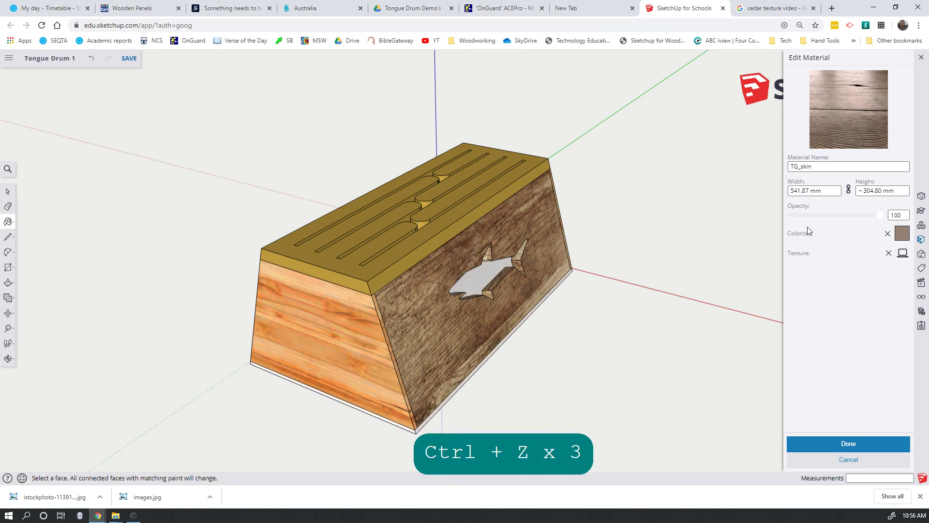
{"action": "left_click", "coordinate": [922, 57]}
{"action": "key", "text": "ctrl+z"}
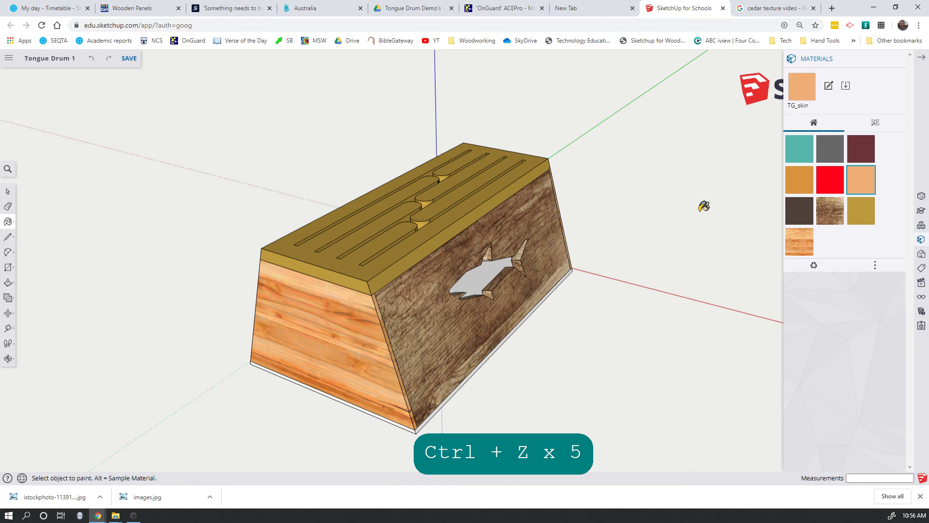
{"action": "left_click", "coordinate": [91, 58]}
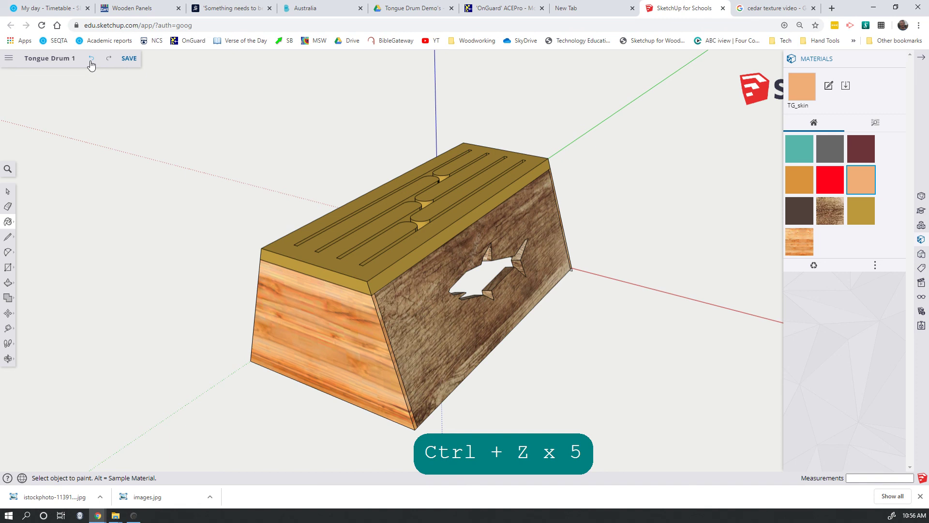
{"action": "left_click", "coordinate": [109, 58]}
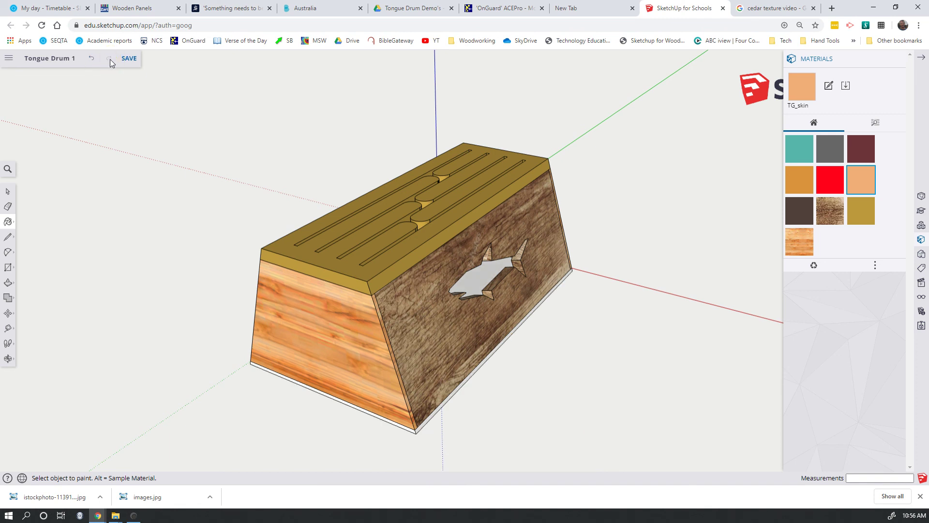
{"action": "scroll", "coordinate": [616, 282], "scroll_direction": "down", "scroll_amount": 1}
{"action": "scroll", "coordinate": [613, 289], "scroll_direction": "up", "scroll_amount": 1}
{"action": "middle_click_drag", "start_coordinate": [612, 290], "coordinate": [641, 206]}
{"action": "middle_click_drag", "start_coordinate": [628, 308], "coordinate": [663, 97]}
{"action": "left_click", "coordinate": [790, 151]}
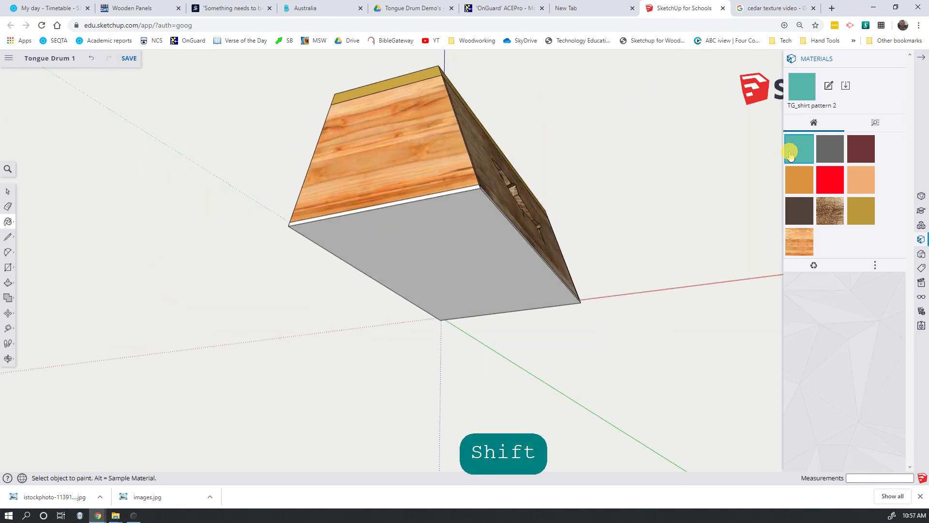
{"action": "left_click", "coordinate": [829, 88]}
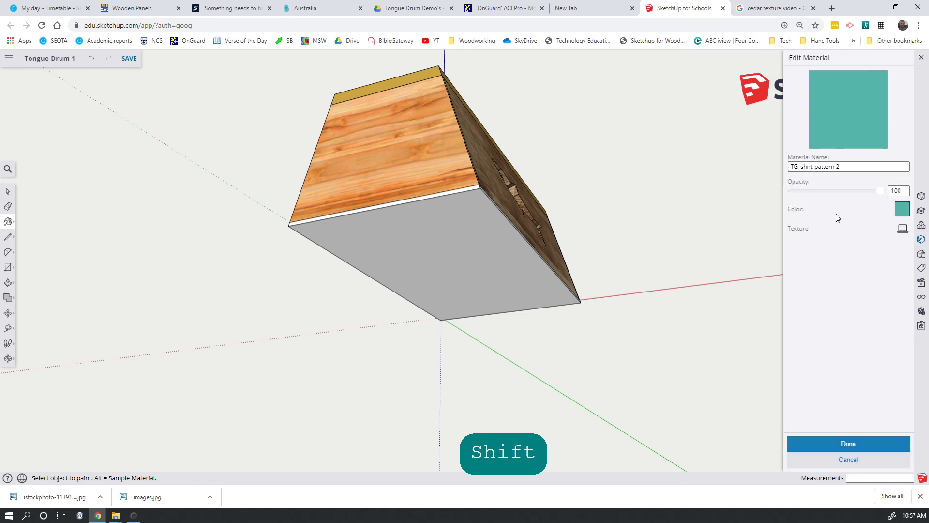
{"action": "left_click", "coordinate": [902, 228]}
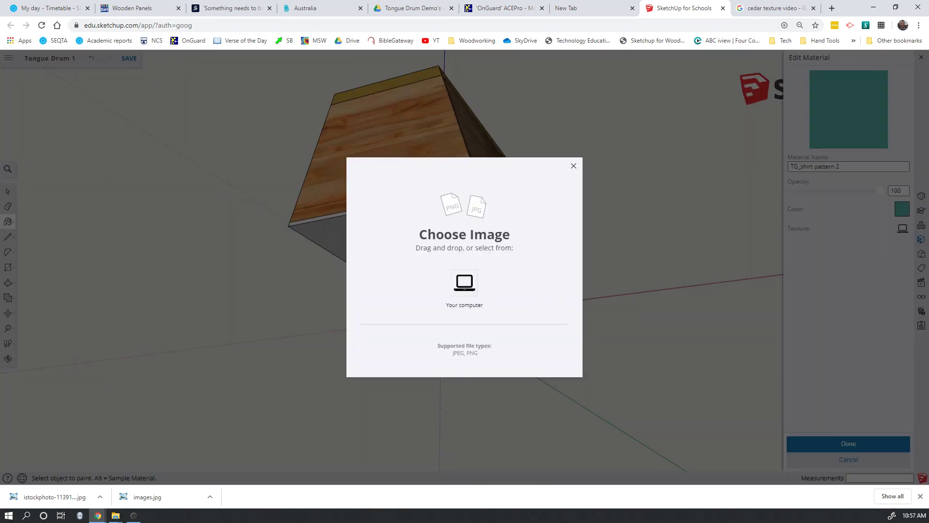
{"action": "left_click_drag", "start_coordinate": [49, 497], "coordinate": [491, 283]}
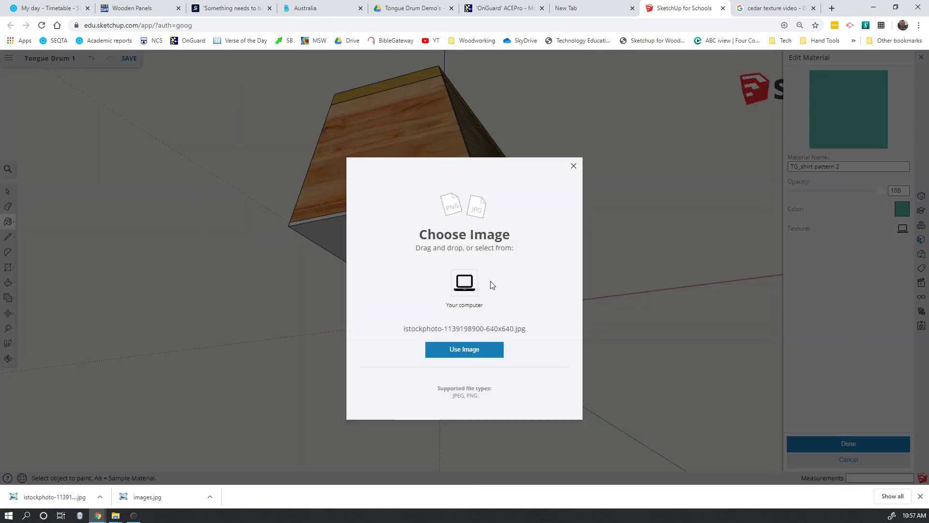
{"action": "left_click", "coordinate": [465, 349]}
Step: Paint the base board with the wood-textured TG_shirt pattern 2 material and save the model
{"action": "left_click", "coordinate": [473, 244]}
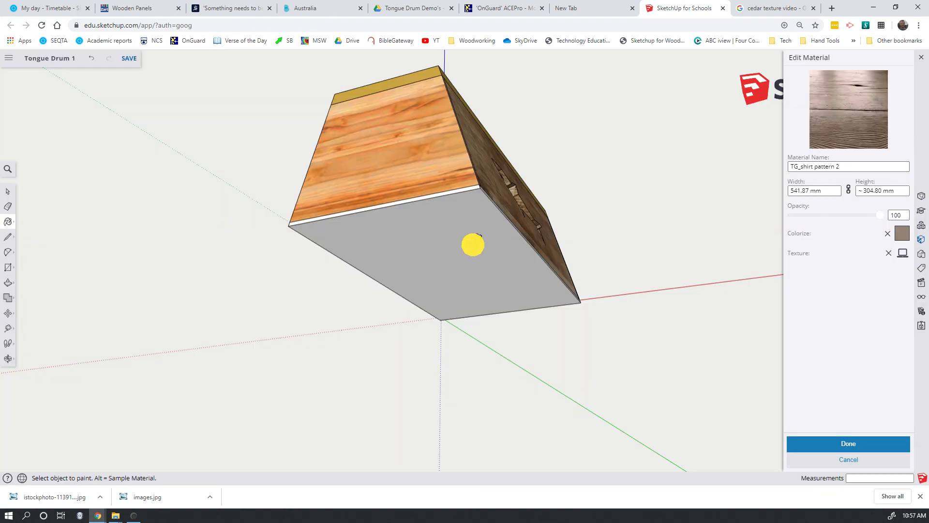
{"action": "left_click", "coordinate": [474, 242]}
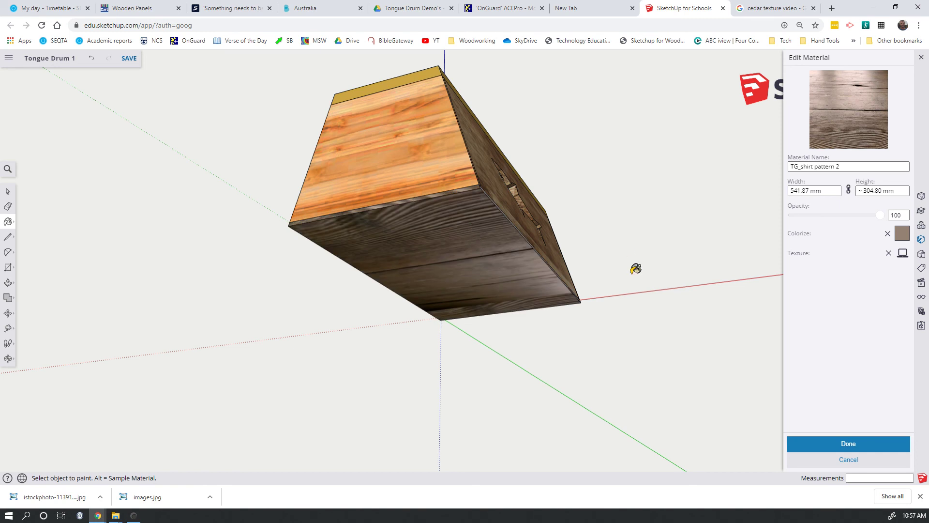
{"action": "key", "text": "space"}
{"action": "middle_click_drag", "start_coordinate": [626, 274], "coordinate": [587, 275]}
{"action": "middle_click_drag", "start_coordinate": [586, 317], "coordinate": [568, 390], "text": "shift"}
{"action": "middle_click_drag", "start_coordinate": [471, 253], "coordinate": [378, 363]}
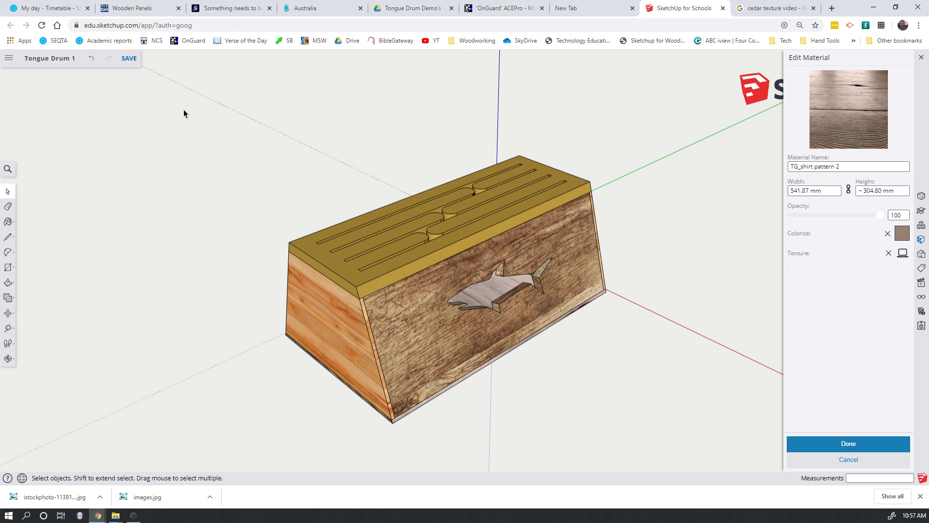
{"action": "left_click", "coordinate": [136, 60]}
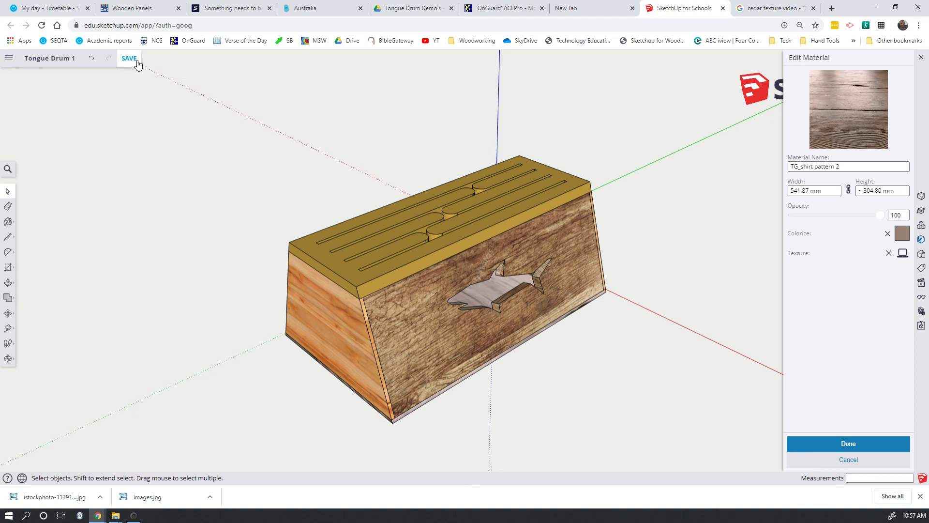